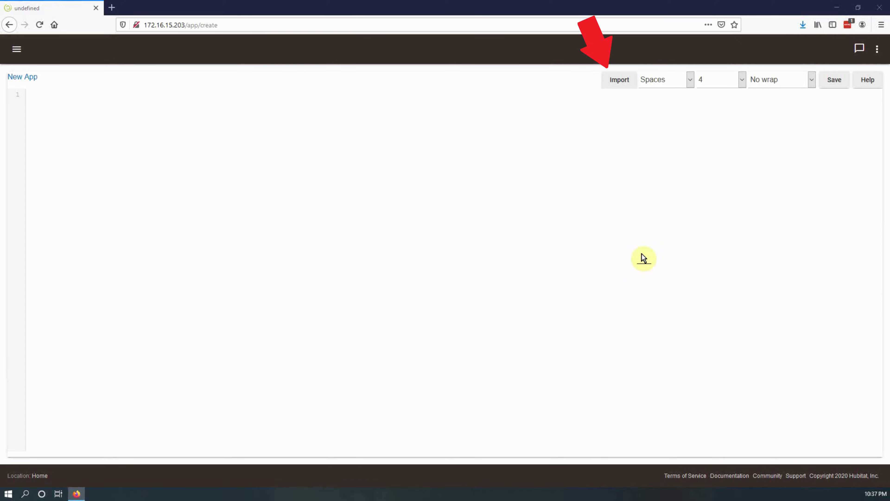
left_click(615, 90)
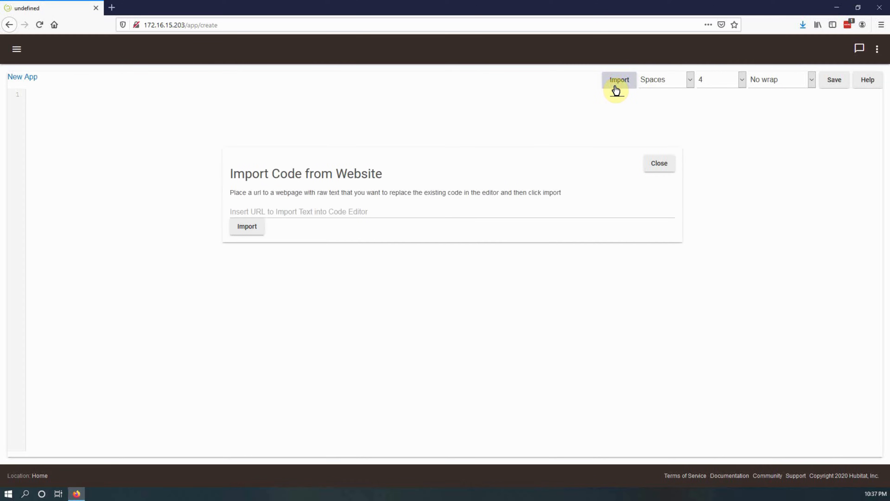
left_click(479, 210)
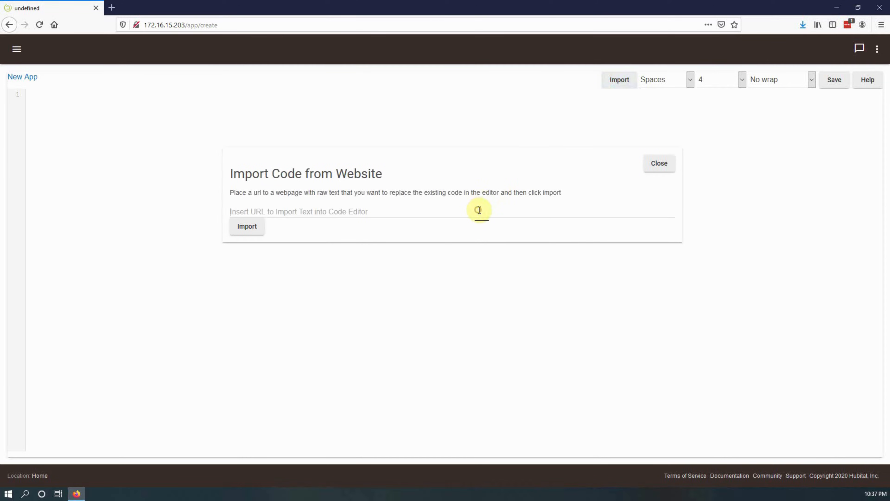
type("https://raw.githubusercontent.com/imnotbob/webCoRE/hubitat-patches/smartapps/ady624/webcore.src/webcore.groovy")
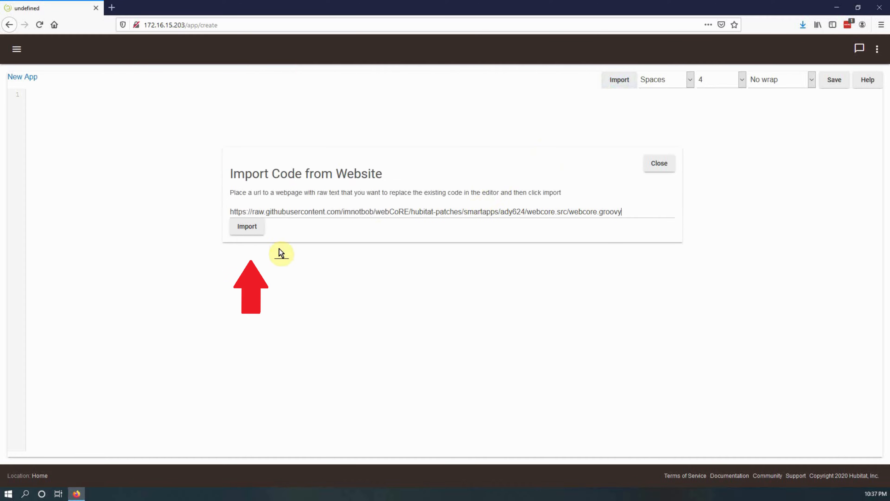
left_click(251, 228)
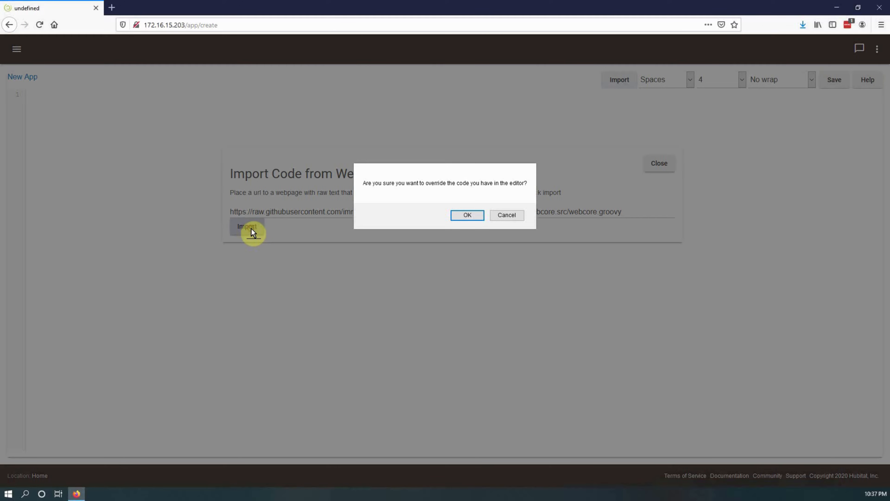
left_click(478, 214)
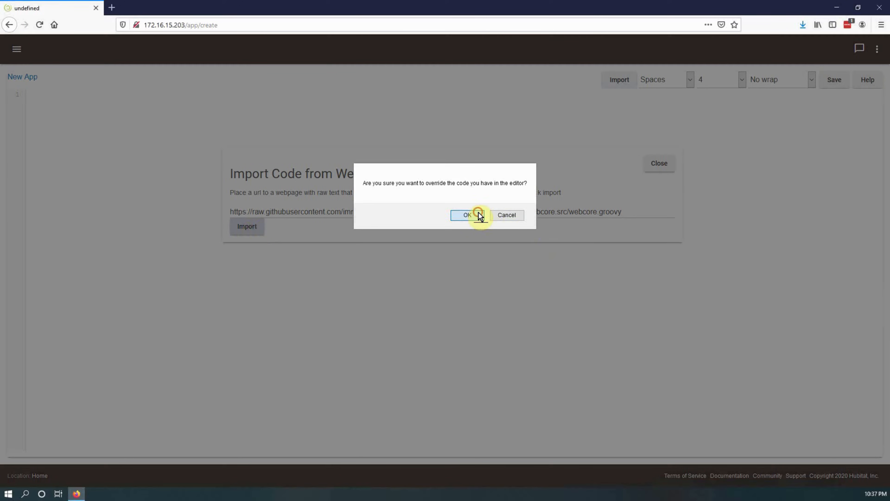
left_click(480, 213)
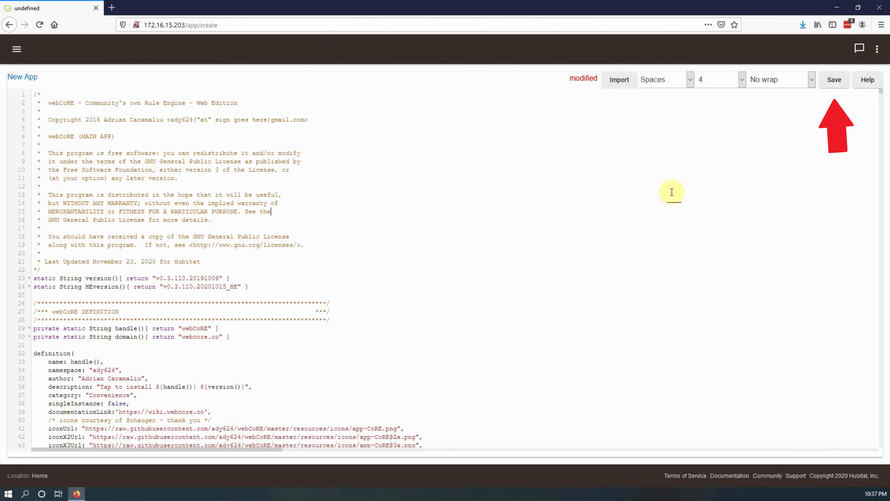
left_click(837, 89)
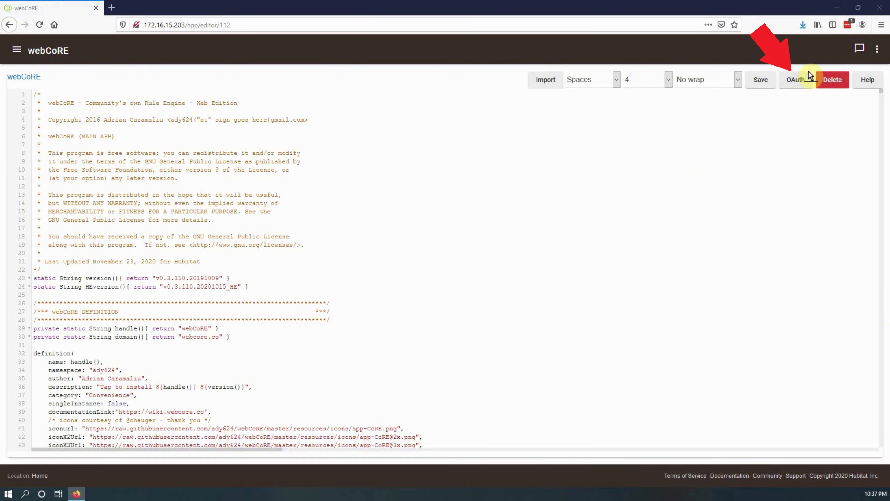
Enable OAuth for the webCoRE app code, leaving the optional fields empty, and apply the update
left_click(796, 80)
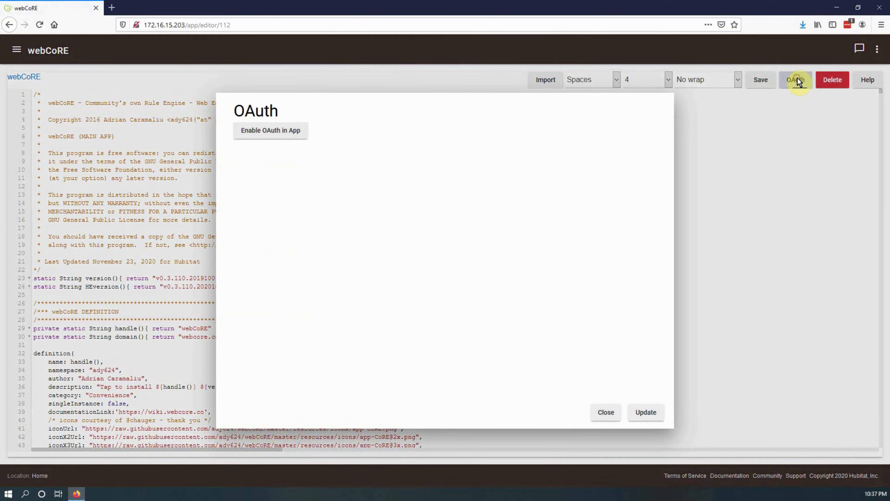
left_click(248, 134)
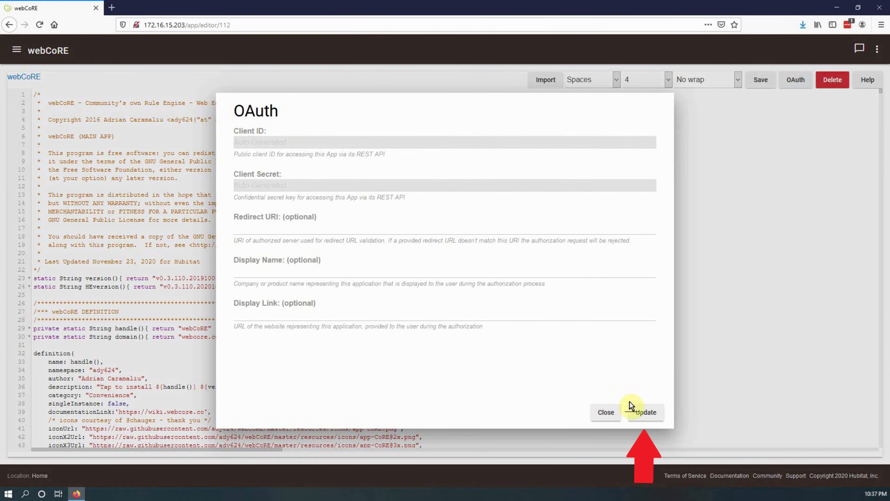
left_click(645, 412)
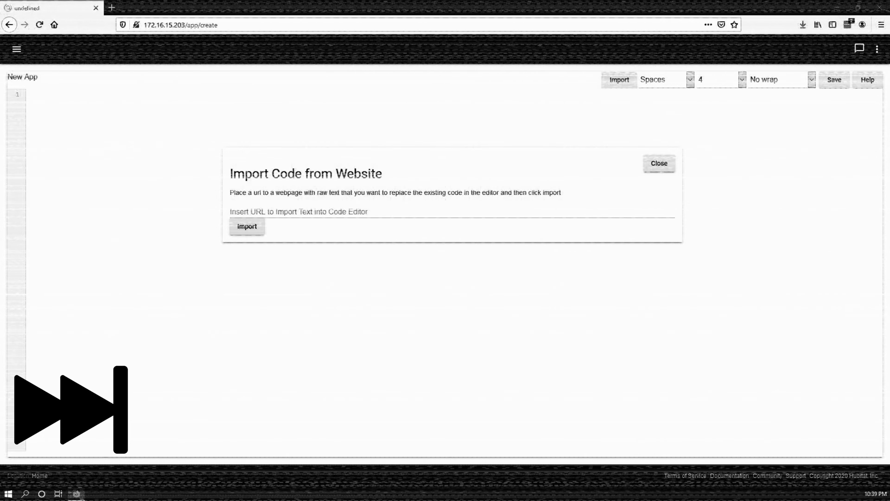
Import the webCoRE Storage code from its raw GitHub URL in the imnotbob/webCoRE hubitat-patches branch and save the app
left_click(298, 213)
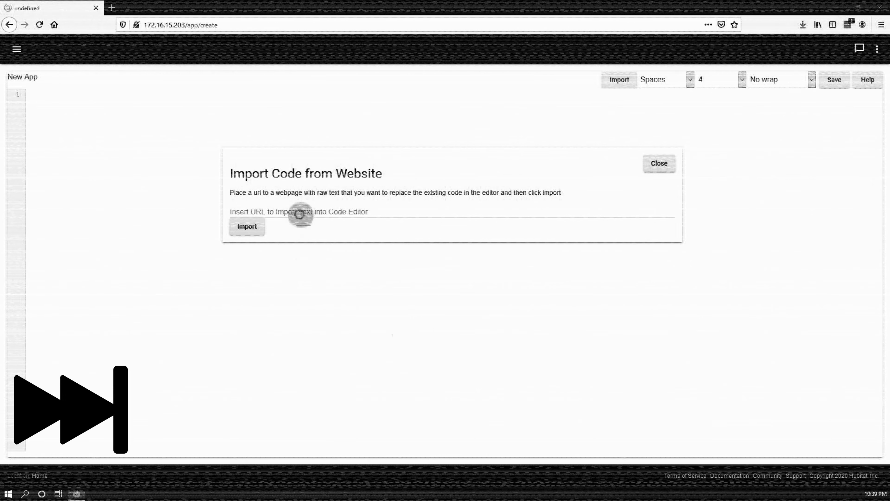
type("https://raw.githubusercontent.com/imnotbob/webCoRE/hubitat-patches/smartapps/ady624/webcore-storage.src/webcore-storage.groovy")
left_click(247, 226)
left_click(834, 79)
Create another app in Apps Code, import the webCoRE Fuel Stream code from its URL, and save it
left_click(56, 195)
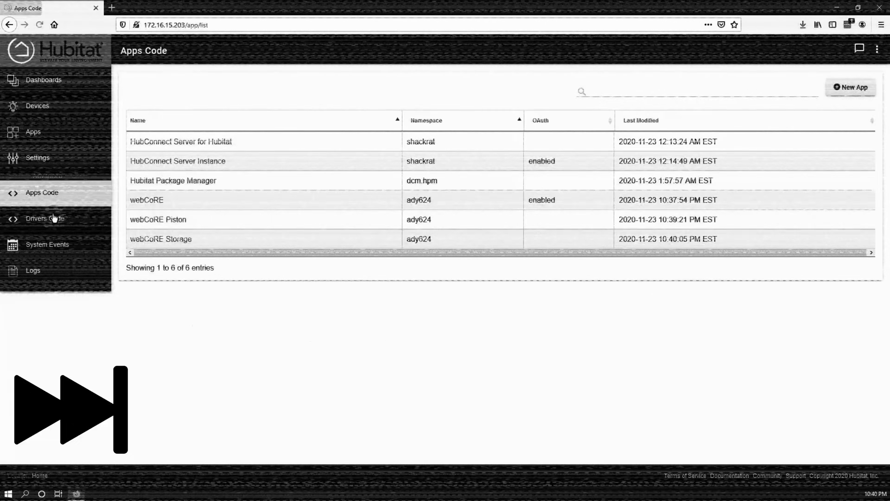
left_click(848, 88)
left_click(618, 80)
key("ctrl+v")
left_click(255, 227)
left_click(835, 85)
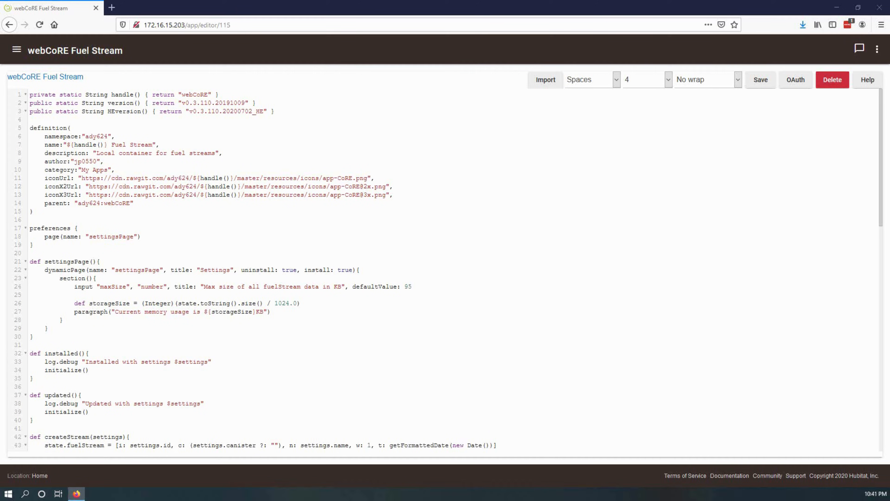
Install webCoRE as a new user app on the hub and proceed past its welcome page
left_click(15, 51)
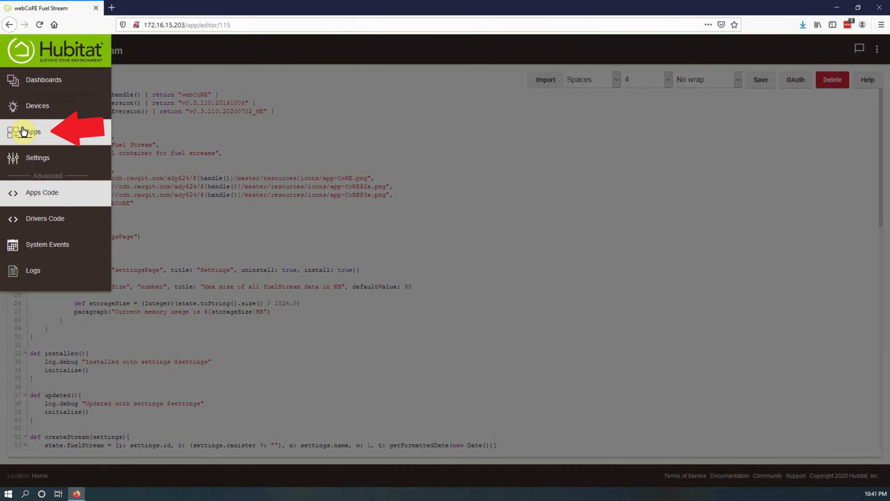
left_click(23, 132)
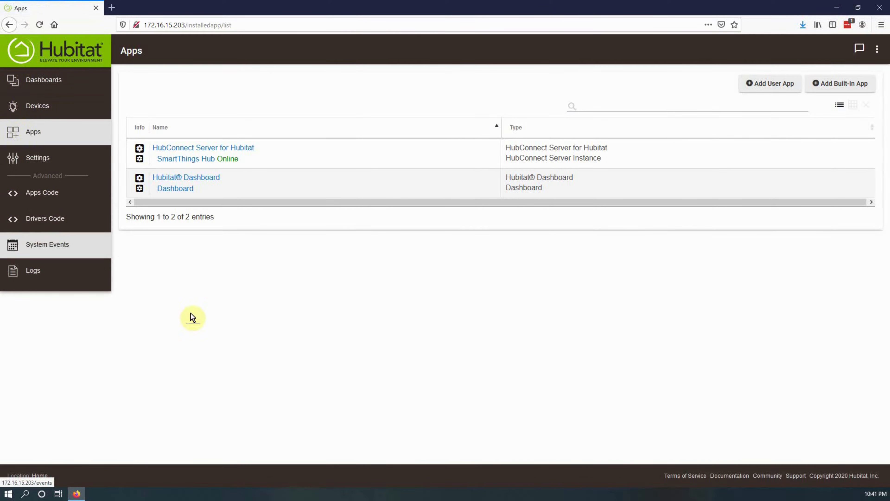
left_click(793, 87)
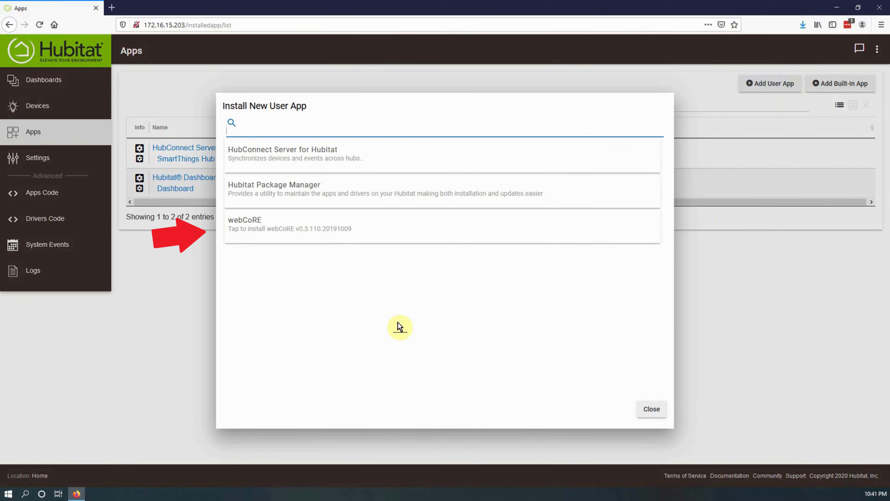
left_click(349, 233)
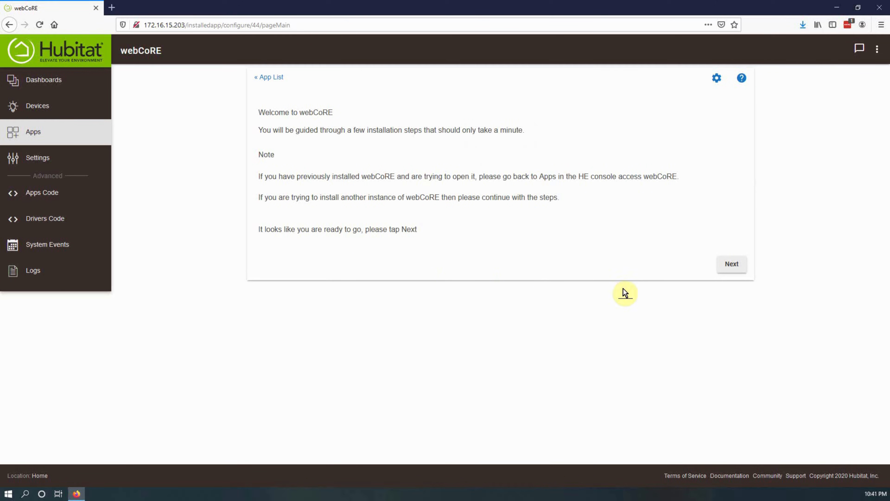
left_click(741, 264)
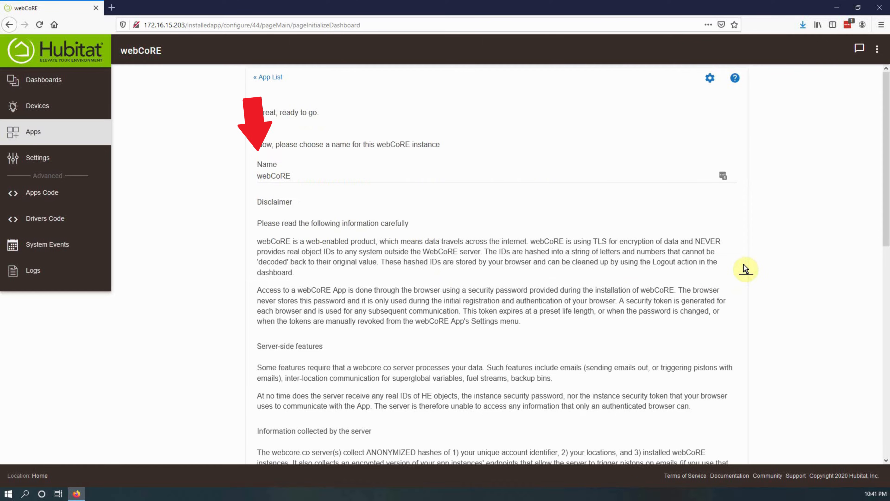
Enter a security password for the webCoRE dashboard below the disclaimer and continue to device selection
scroll(786, 237, "down", 5)
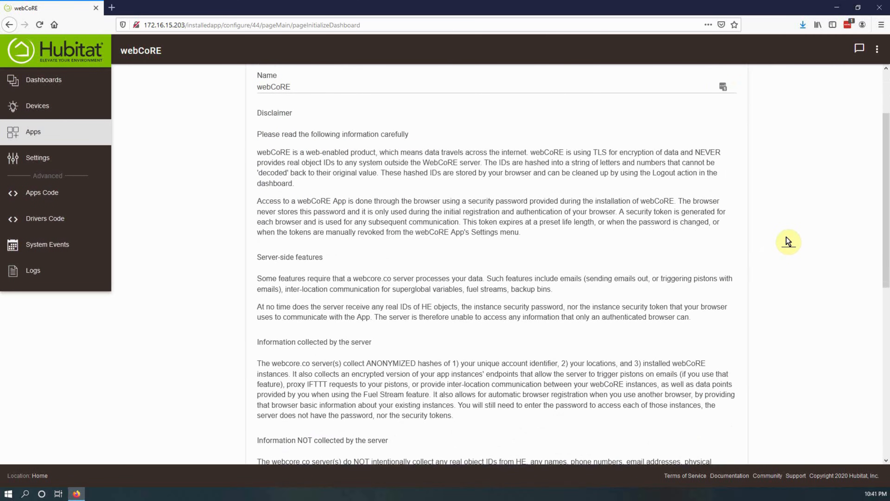
scroll(788, 241, "down", 10)
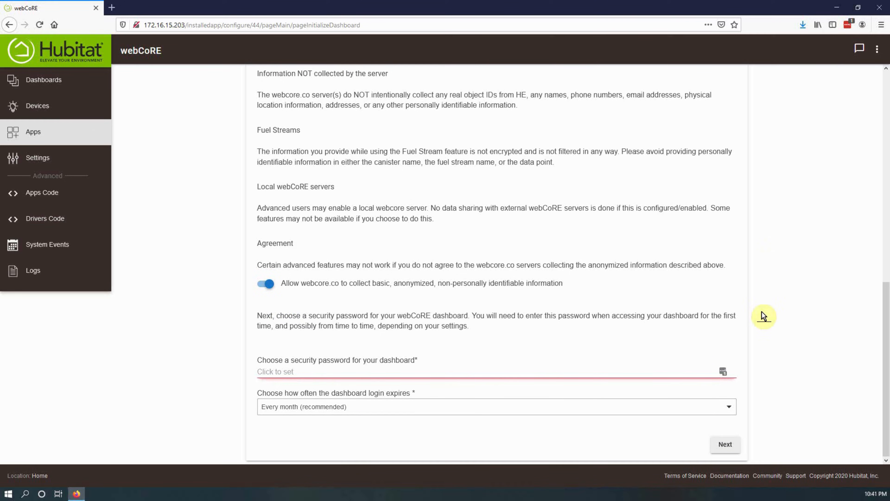
left_click(549, 368)
key("ctrl+v")
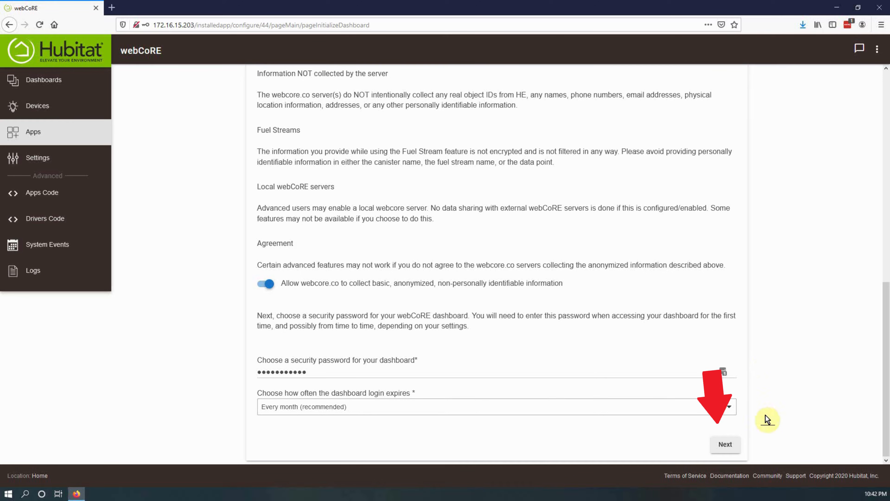
left_click(724, 444)
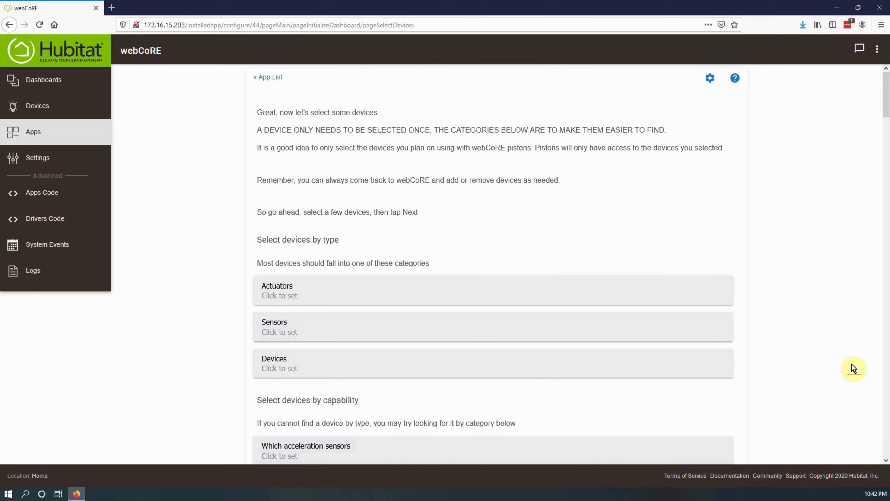
Select all devices in the Devices category for use in webCoRE and update the selection
scroll(851, 365, "down", 2)
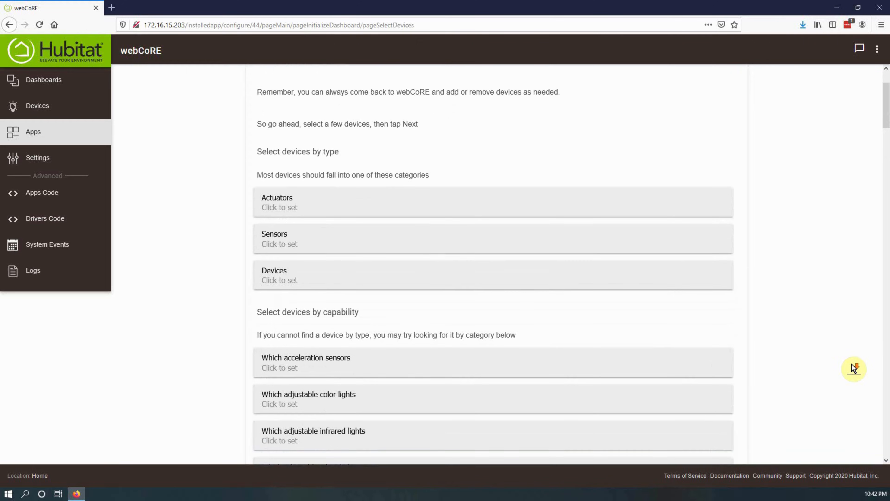
scroll(852, 364, "down", 1)
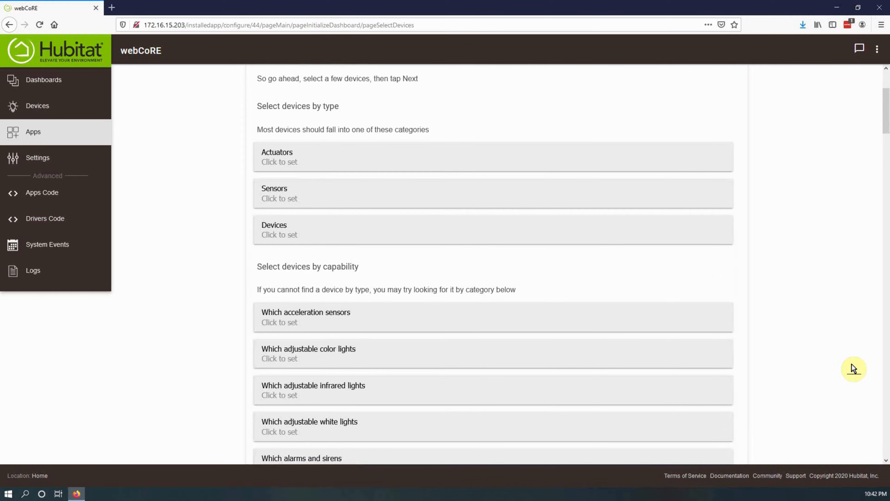
left_click(412, 233)
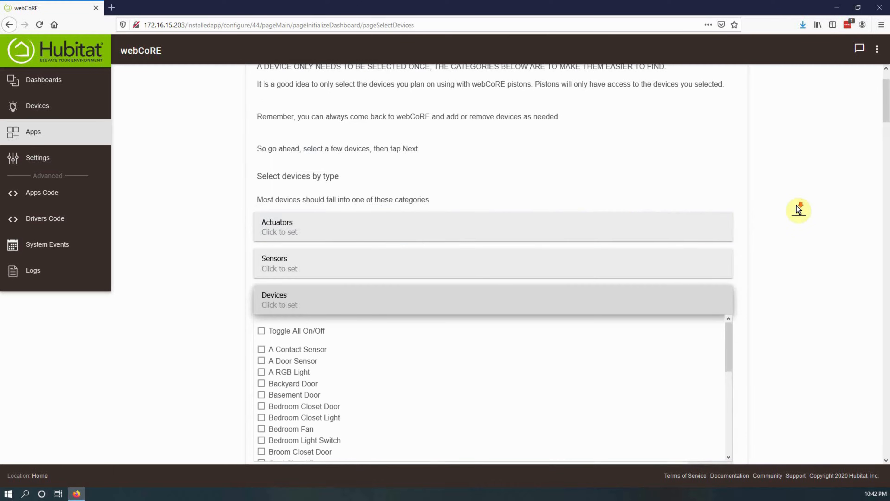
scroll(795, 207, "down", 3)
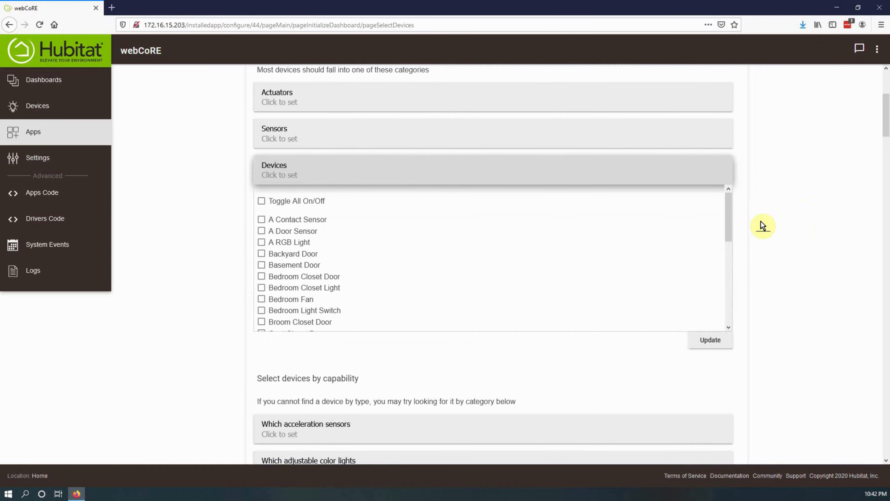
left_click(262, 200)
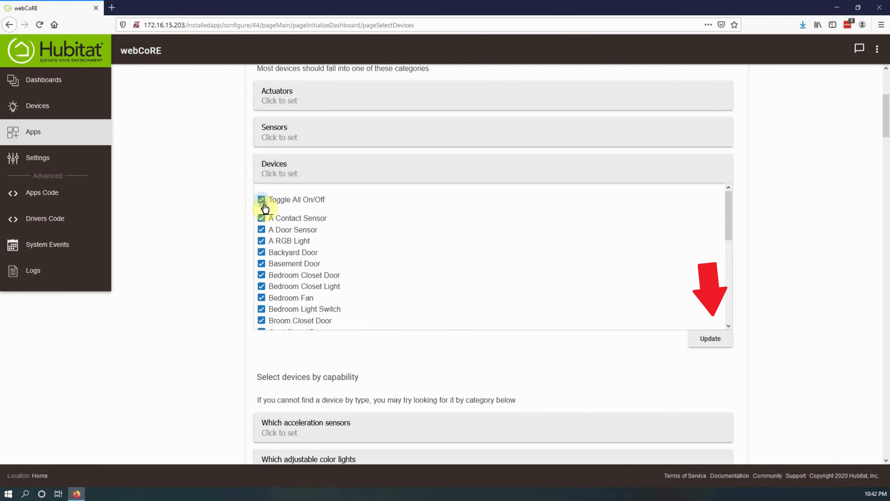
left_click(710, 339)
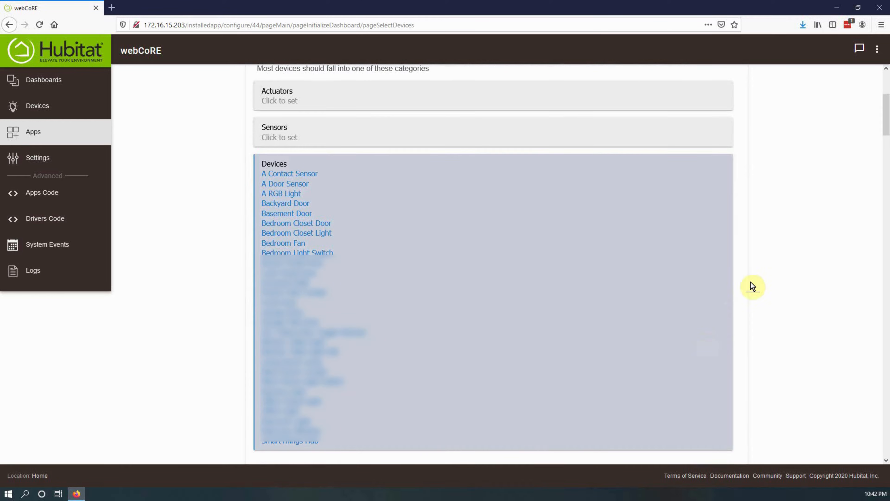
Leave the capability-based device categories unset and complete the webCoRE installation
scroll(771, 265, "down", 10)
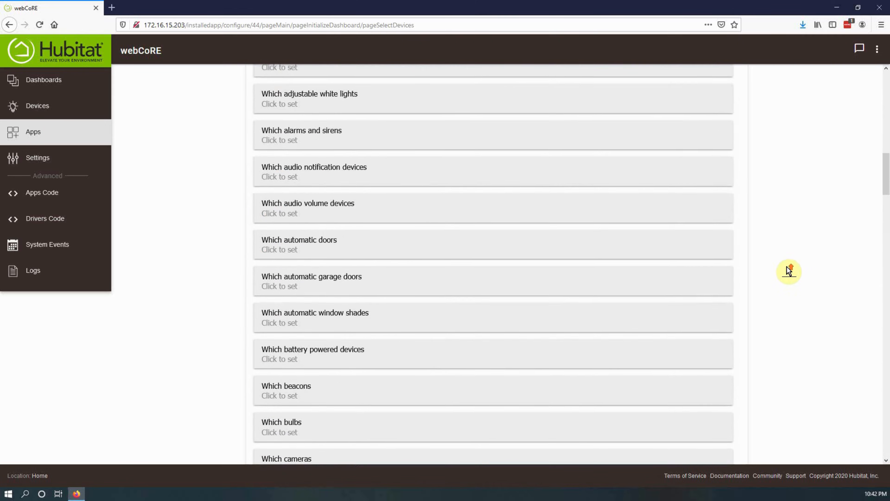
scroll(788, 270, "down", 15)
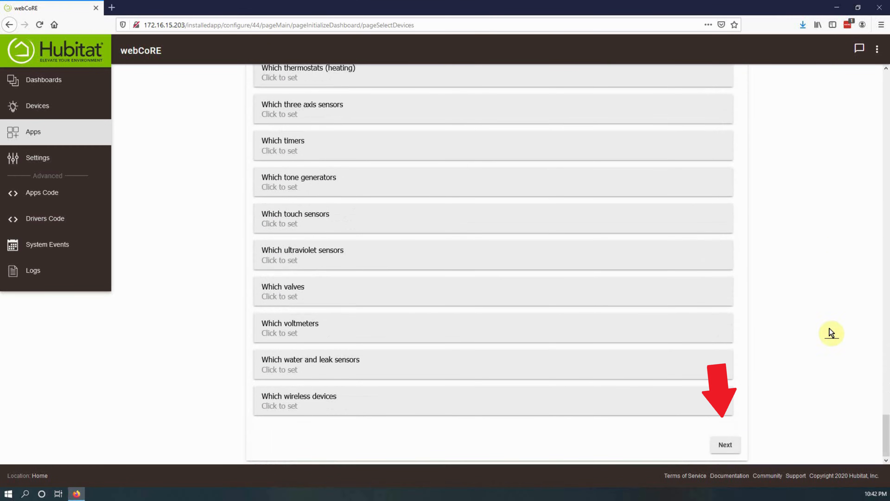
left_click(726, 445)
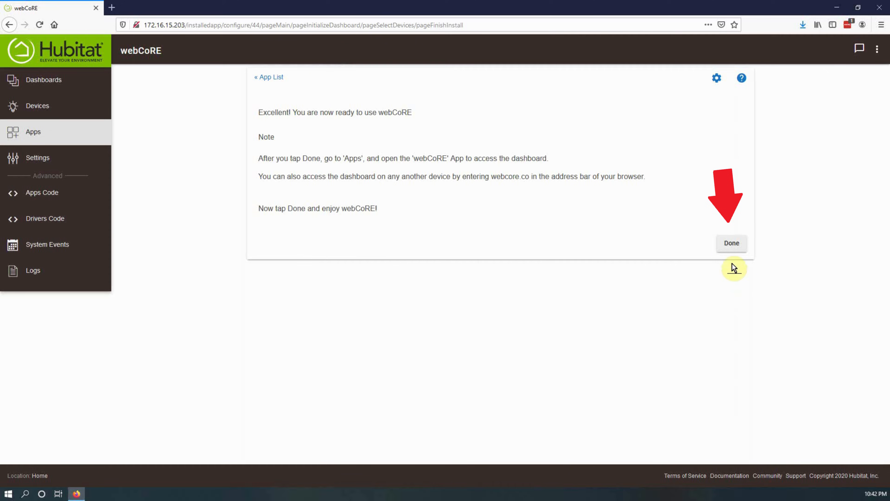
left_click(731, 246)
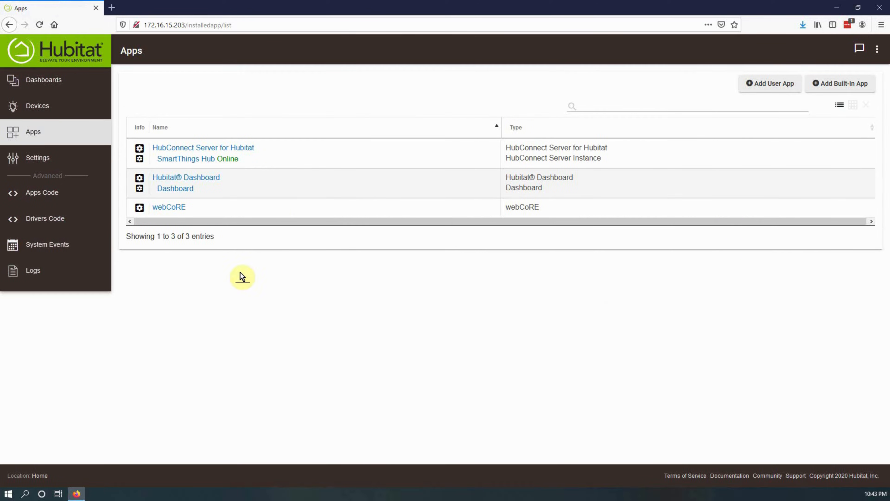
Open the installed webCoRE app's settings and view the selection of devices available to pistons
left_click(173, 209)
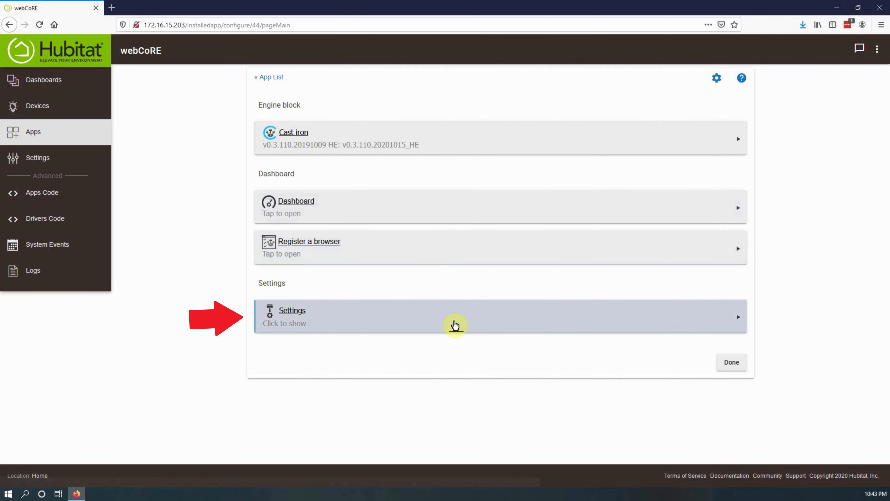
left_click(455, 325)
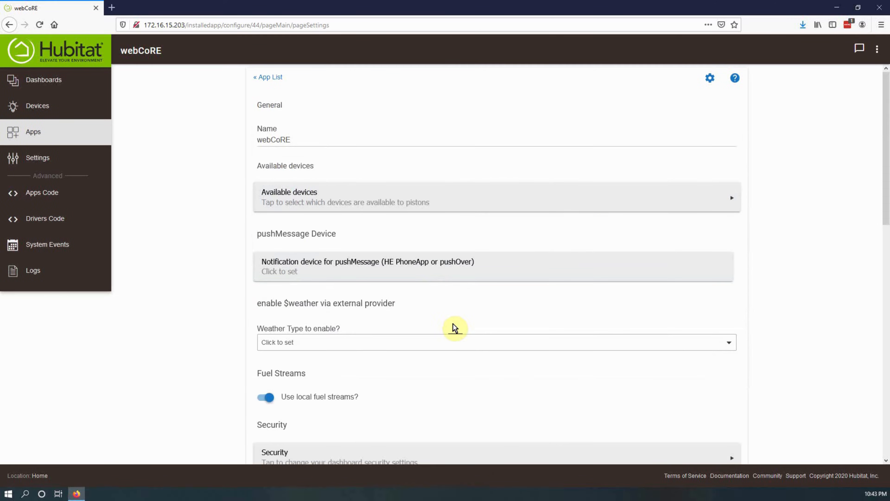
left_click(507, 200)
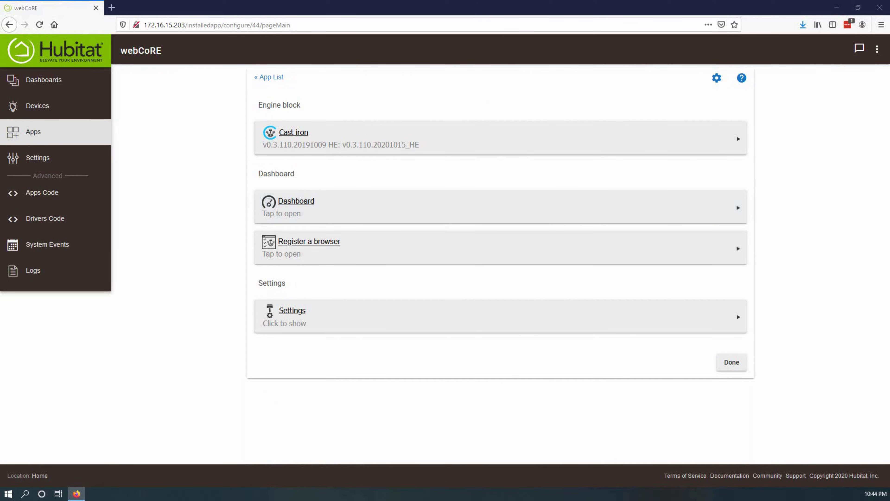
Enter the webCoRE dashboard password in the authentication prompt and authenticate
left_click_drag(888, 65, 400, 6)
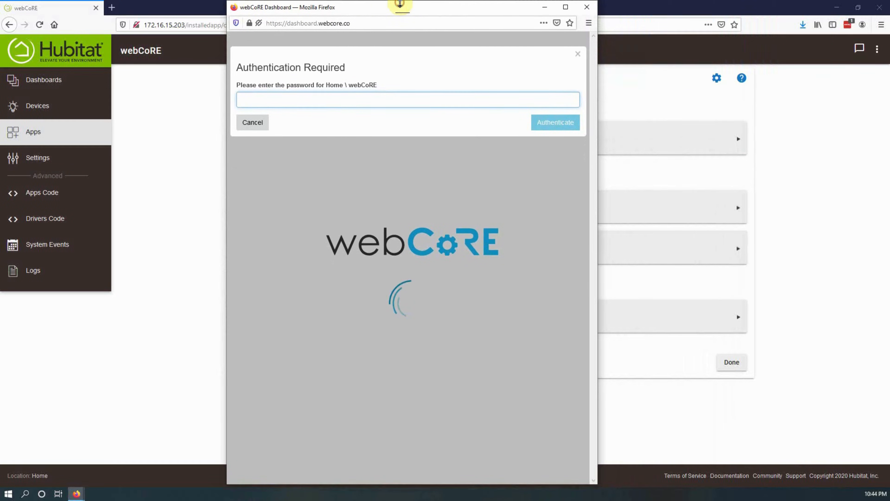
type("********")
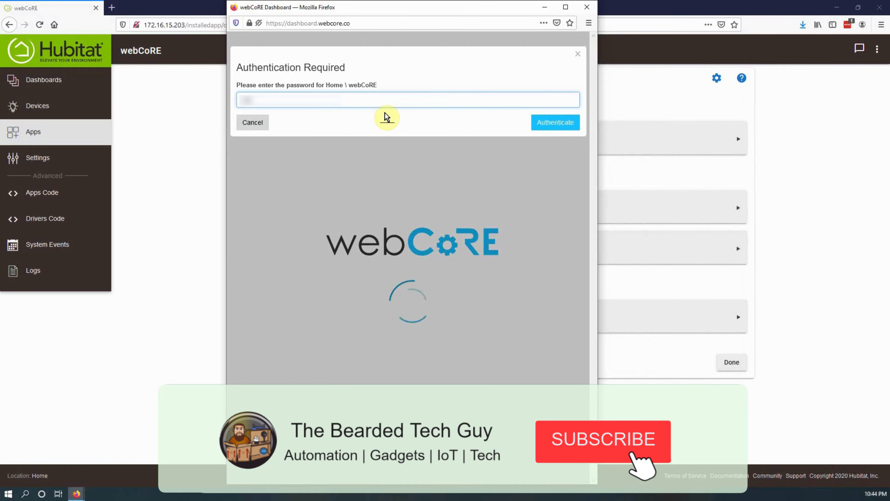
key("Return")
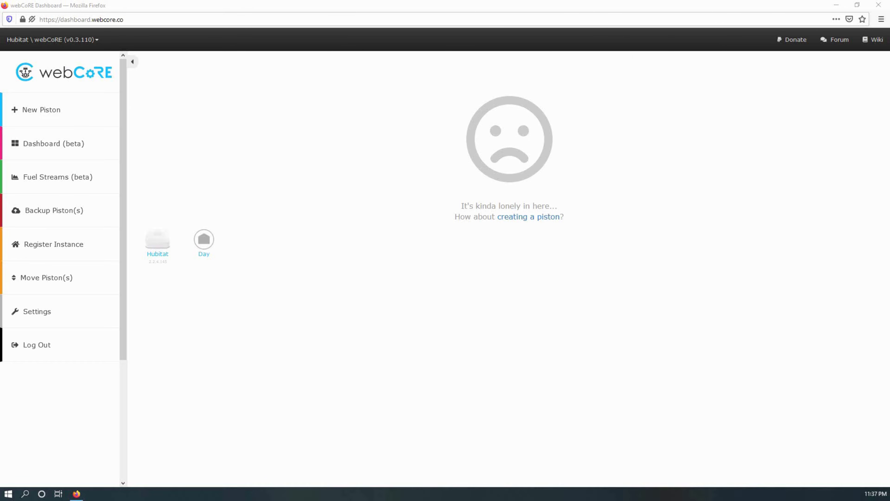
Create a new blank piston named webCoRE Piston #1 with automatic backup left off
left_click(24, 123)
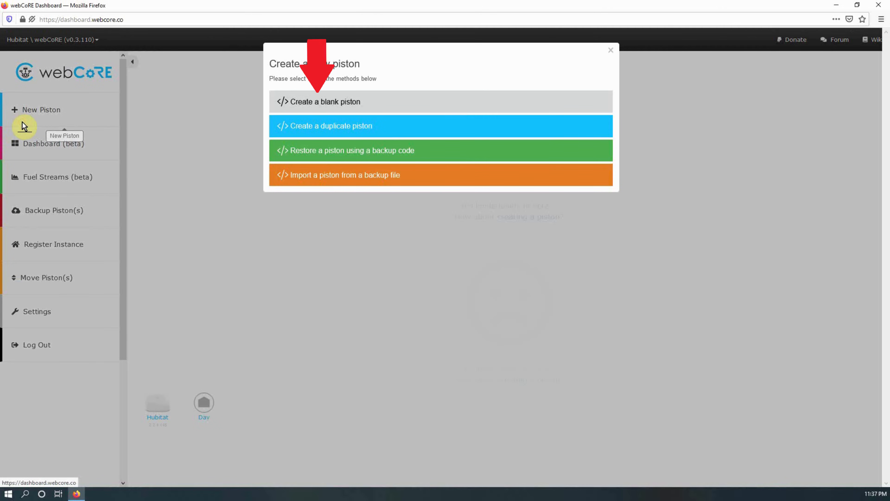
left_click(329, 102)
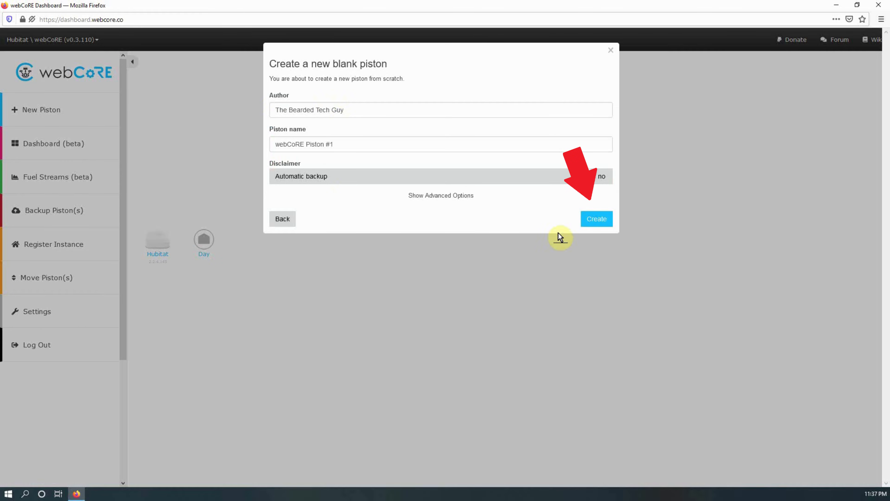
left_click(589, 218)
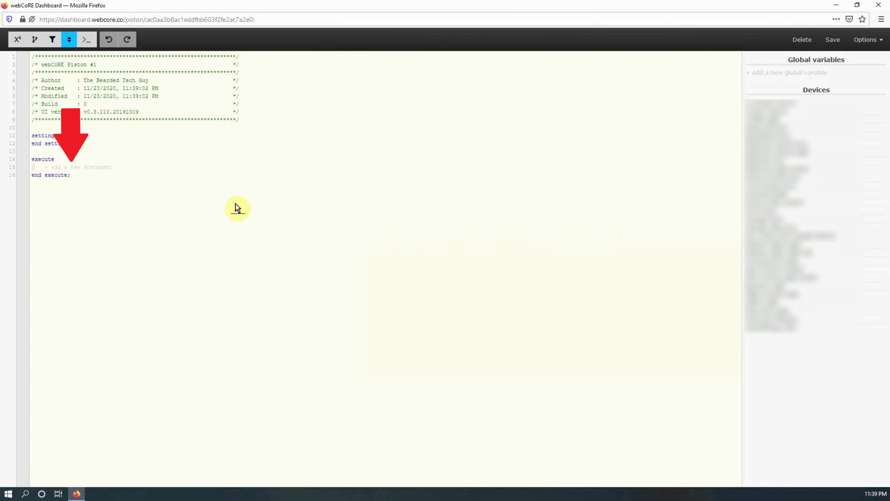
Add an if block to the execute section and start a condition on the contact attribute of A Contact Sensor
left_click(118, 168)
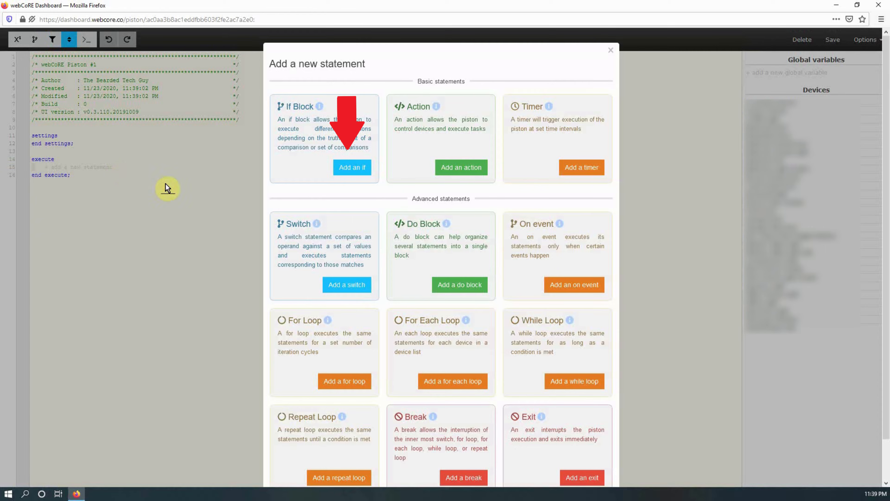
left_click(357, 169)
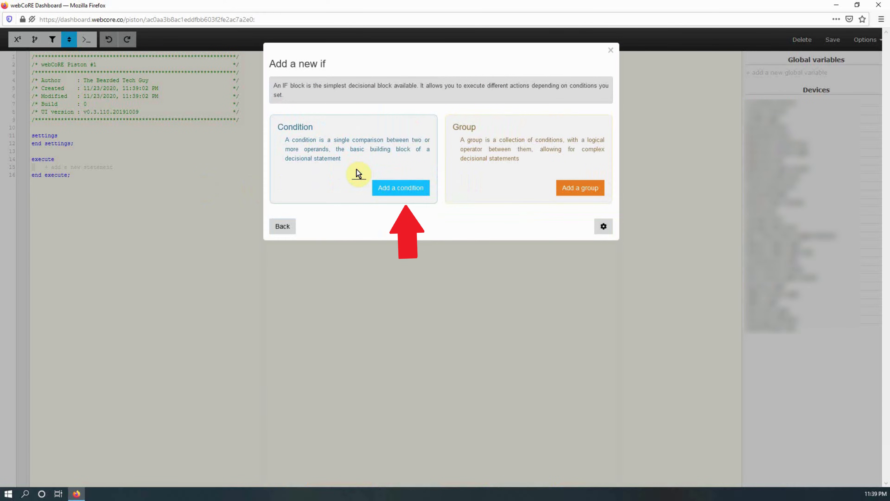
left_click(386, 186)
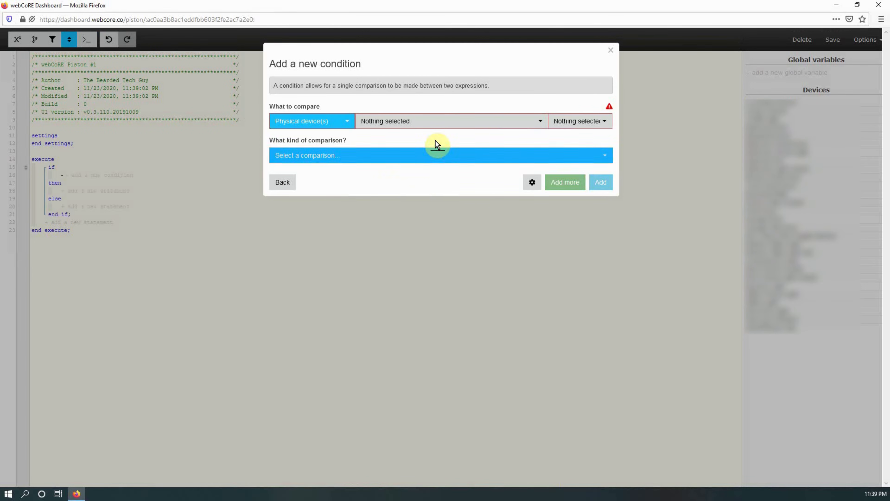
left_click(448, 126)
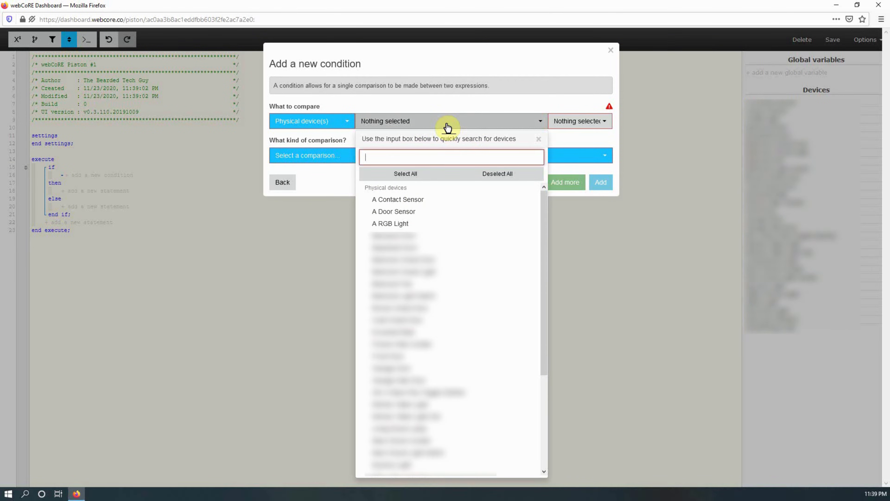
left_click(399, 199)
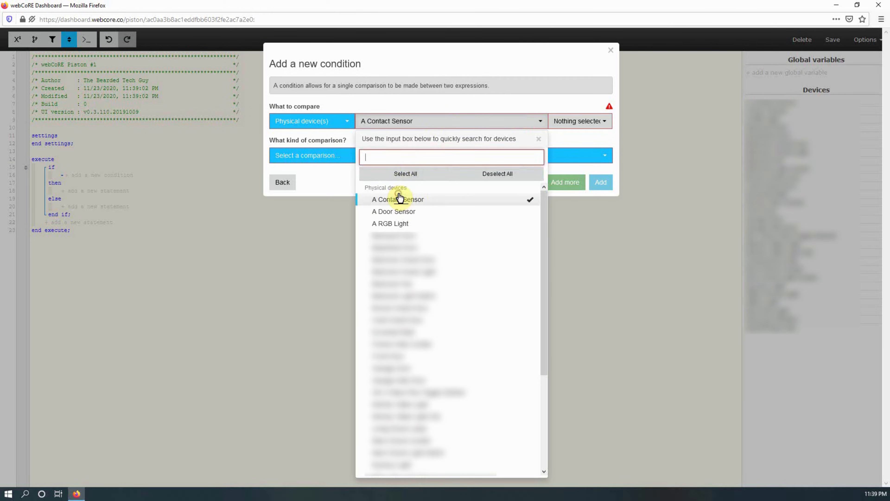
left_click(564, 132)
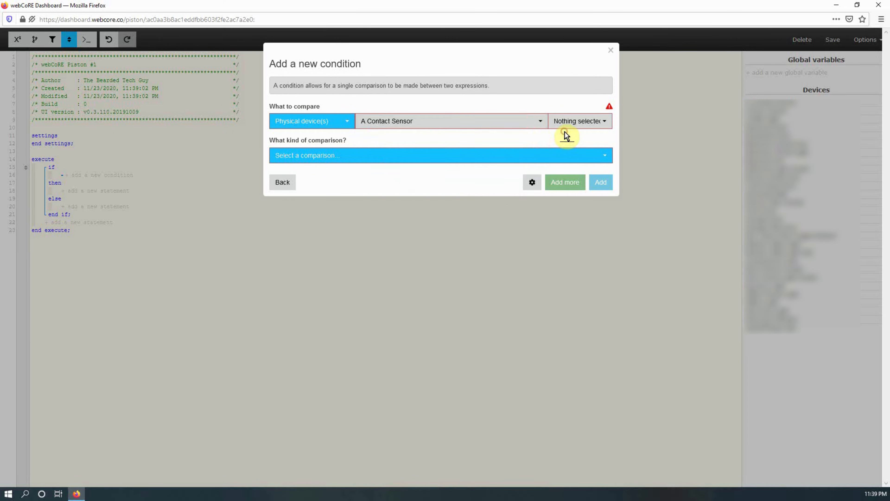
left_click(568, 126)
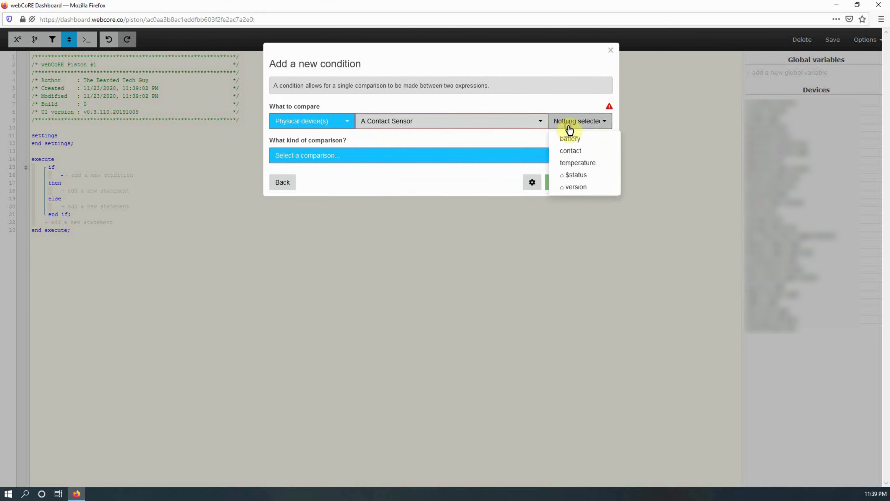
left_click(569, 151)
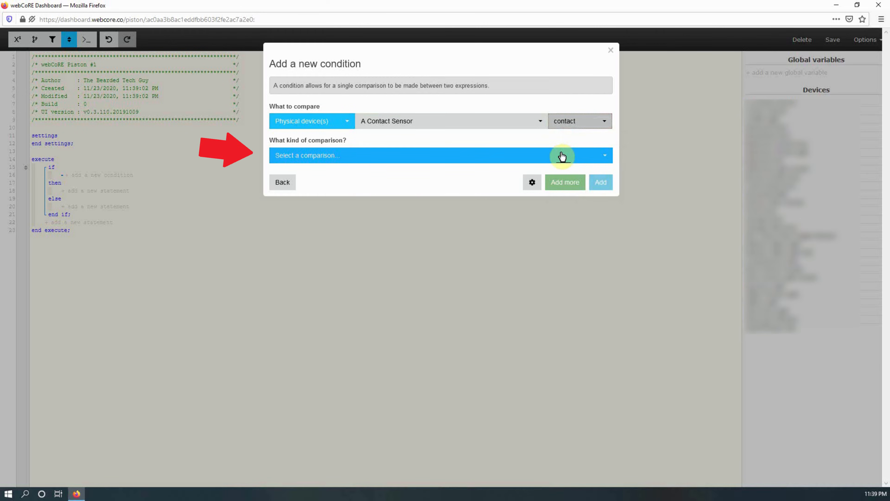
Set the condition's comparison to the trigger "changes to" with the value open, and add it to the if block
left_click(345, 159)
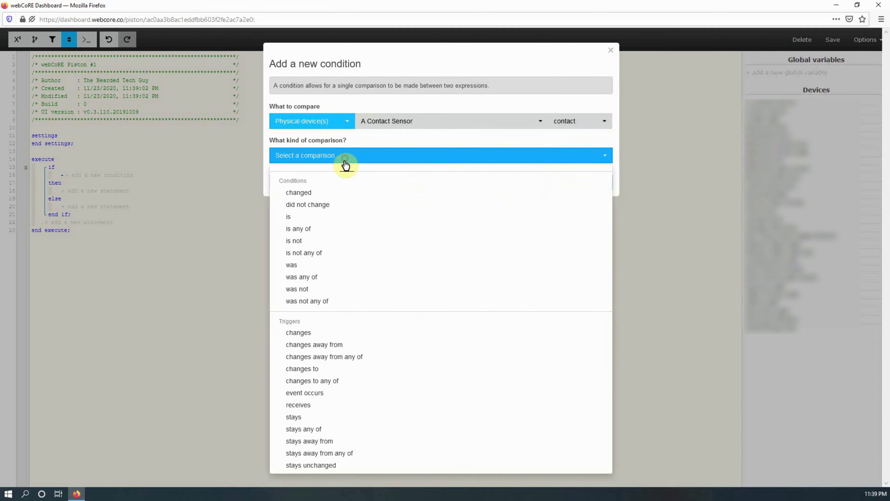
left_click(318, 368)
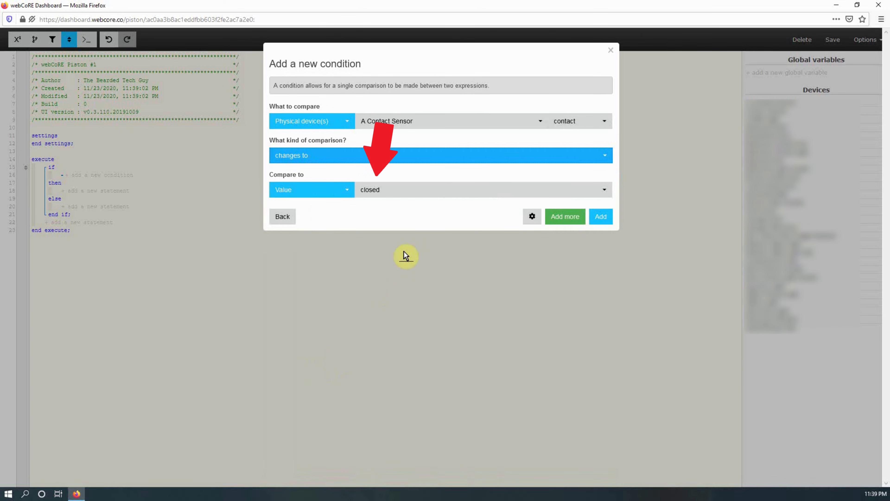
left_click(431, 191)
left_click(399, 223)
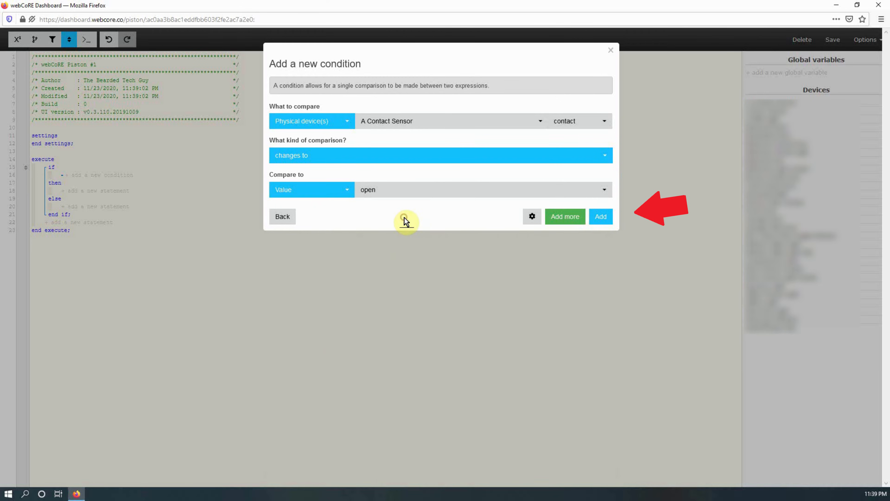
left_click(601, 217)
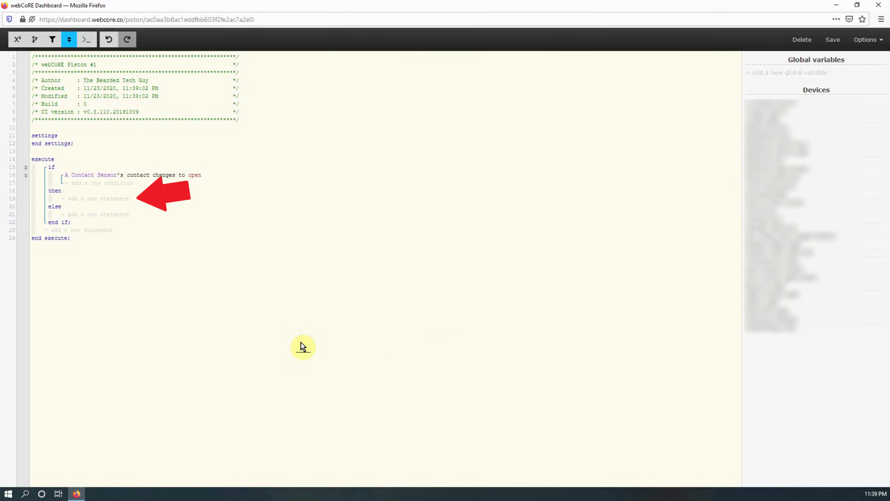
Add an action to the if block's then branch that runs the Turn on command for A RGB Light
left_click(117, 199)
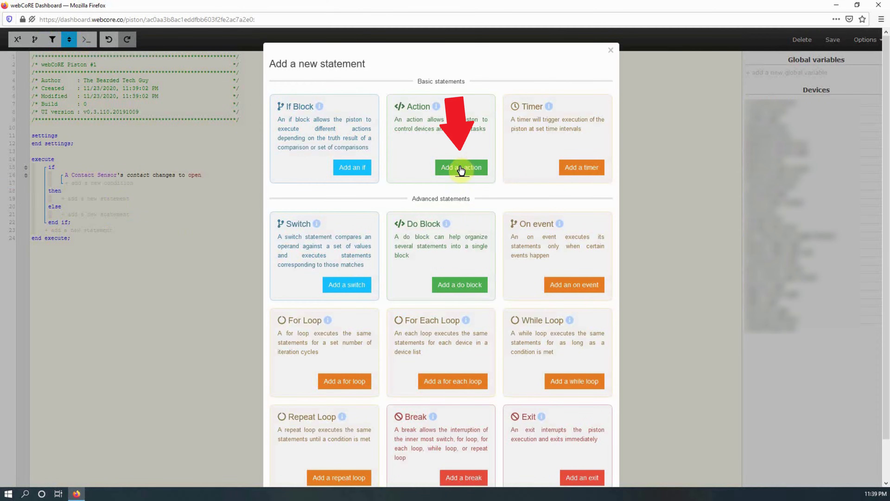
left_click(461, 169)
left_click(456, 148)
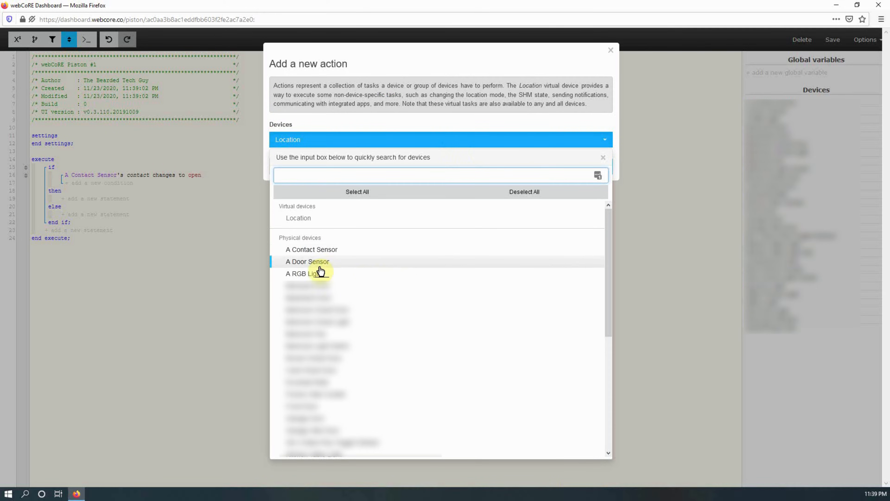
left_click(316, 273)
left_click(518, 123)
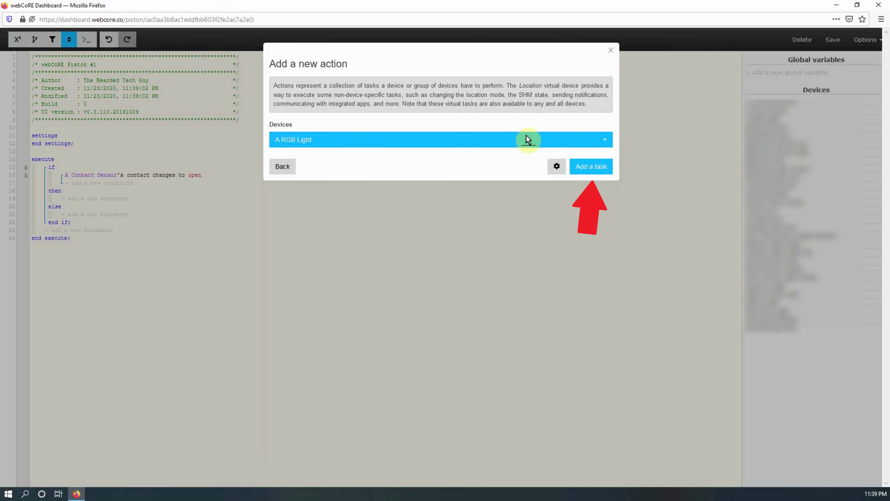
left_click(596, 168)
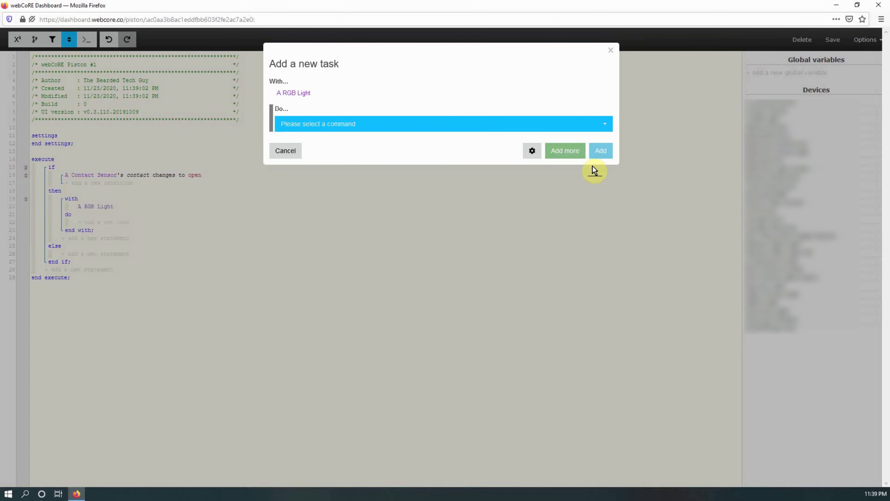
left_click(603, 124)
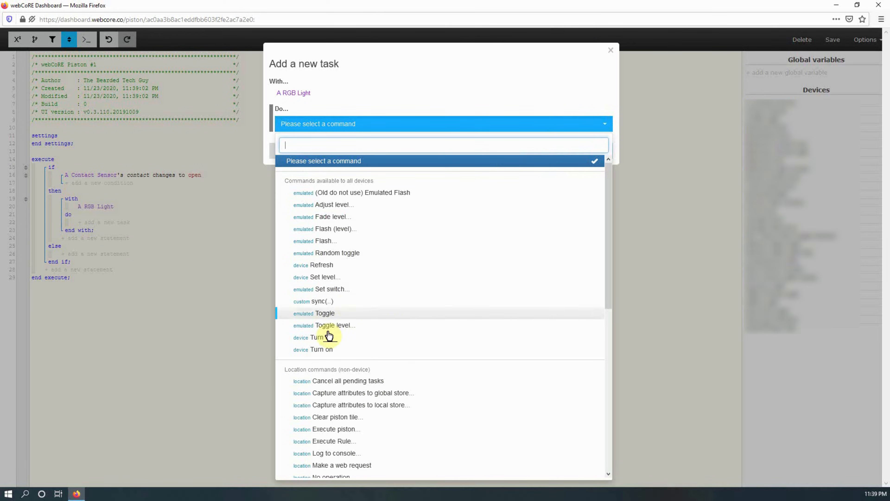
left_click(325, 349)
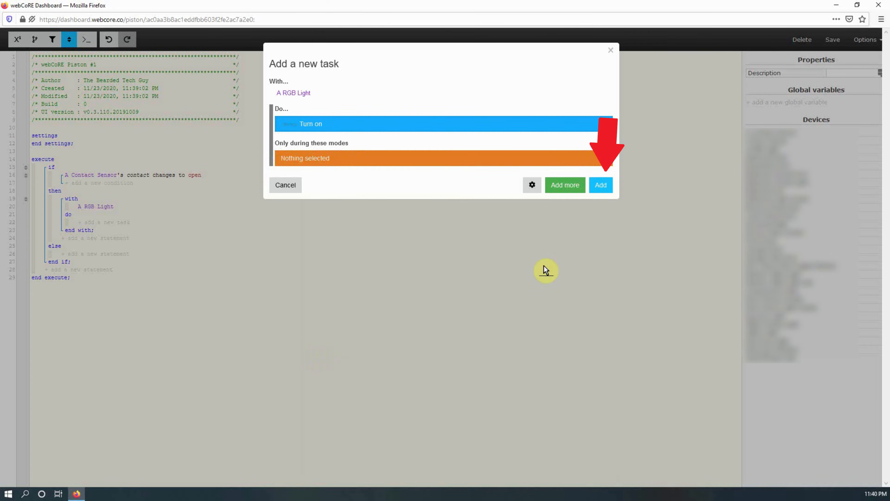
left_click(605, 184)
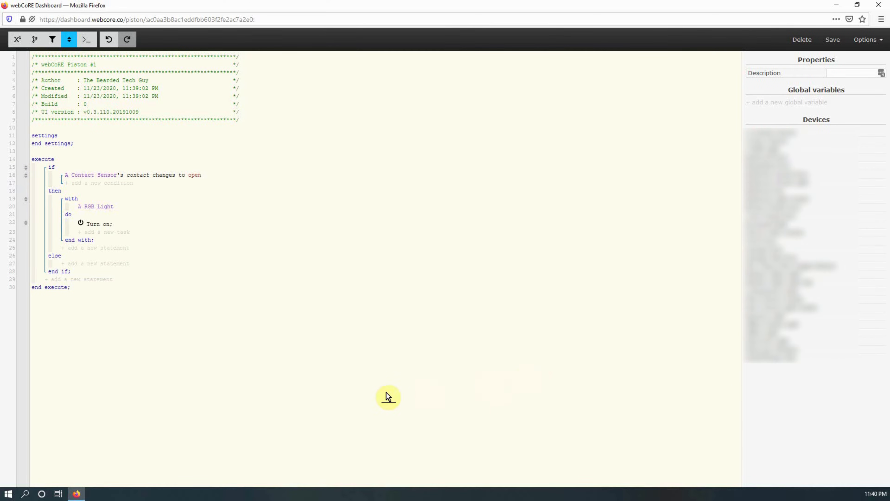
Add a second if block below the first with the condition that A Contact Sensor's contact changes to closed
left_click(110, 280)
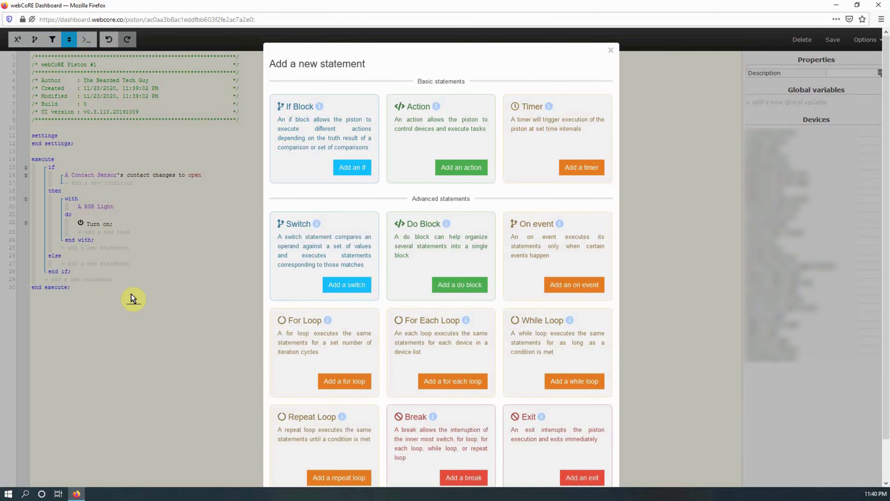
left_click(349, 170)
left_click(369, 185)
left_click(452, 122)
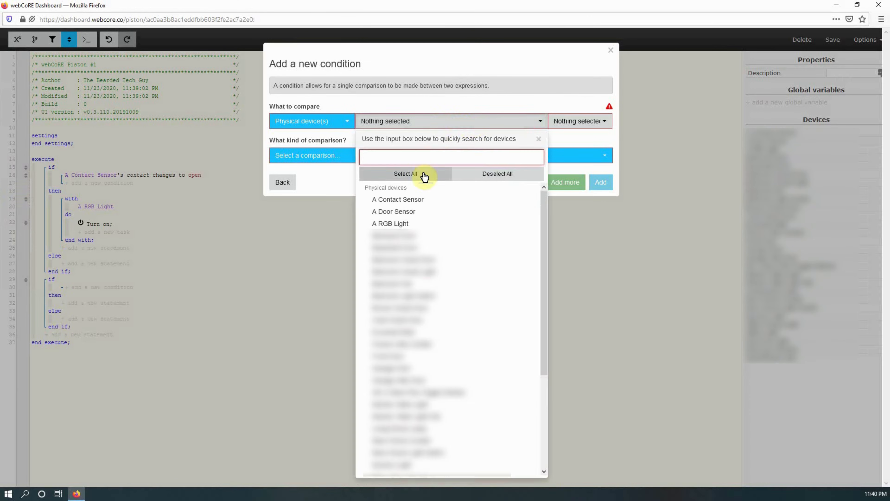
left_click(422, 200)
left_click(577, 122)
left_click(570, 149)
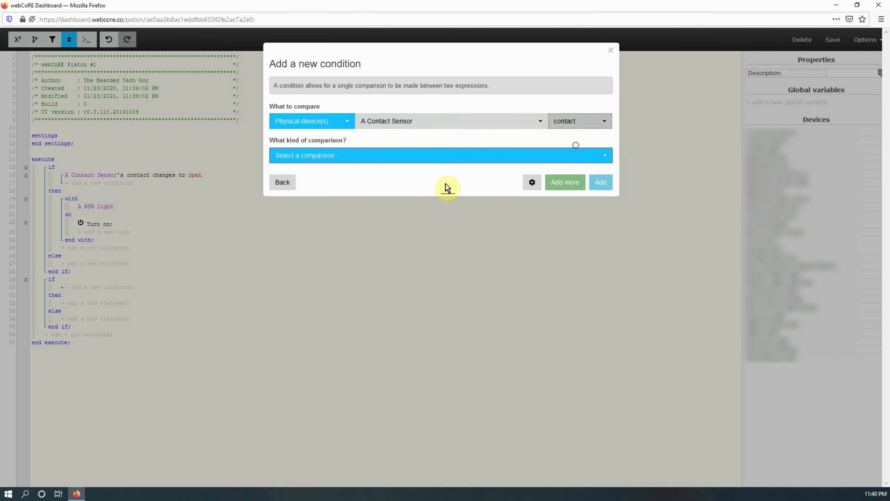
left_click(427, 159)
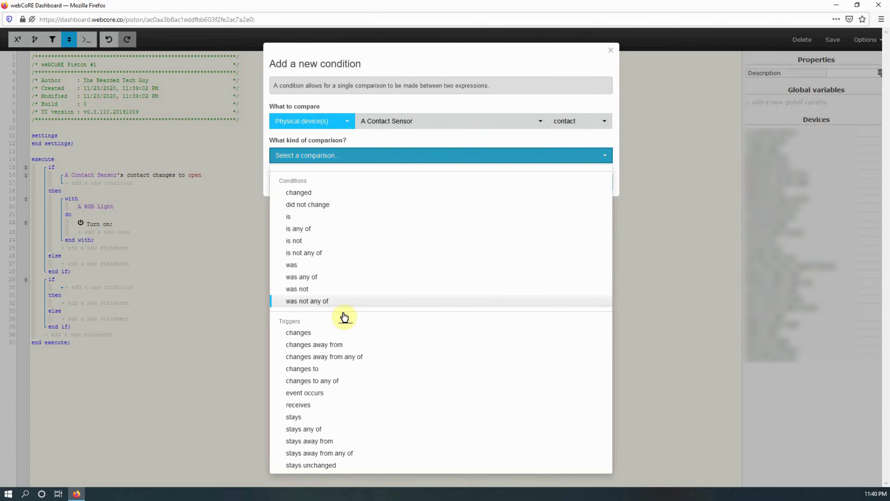
left_click(308, 368)
left_click(603, 218)
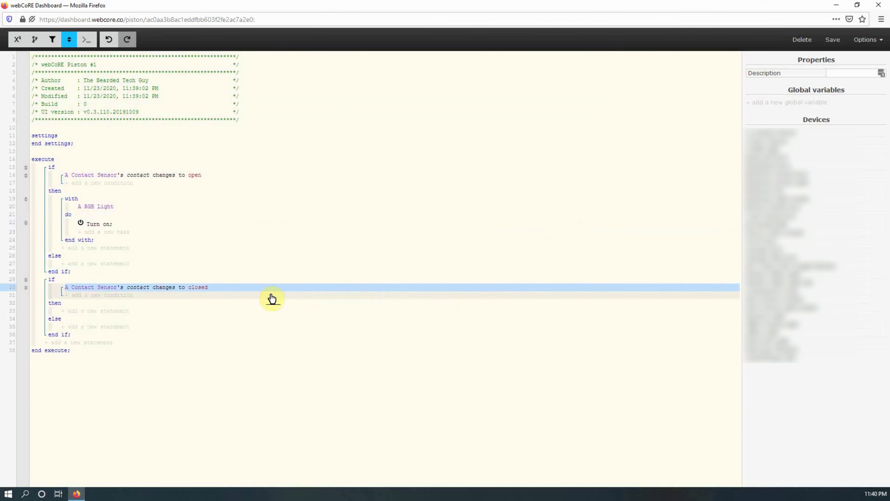
Add an action to the second if block's then branch that runs the Turn off command for A RGB Light
left_click(142, 311)
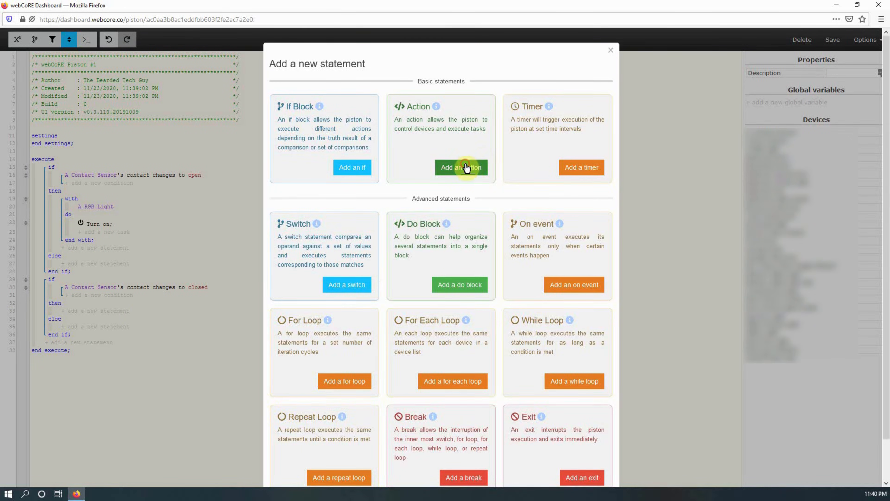
left_click(466, 167)
left_click(471, 139)
left_click(310, 275)
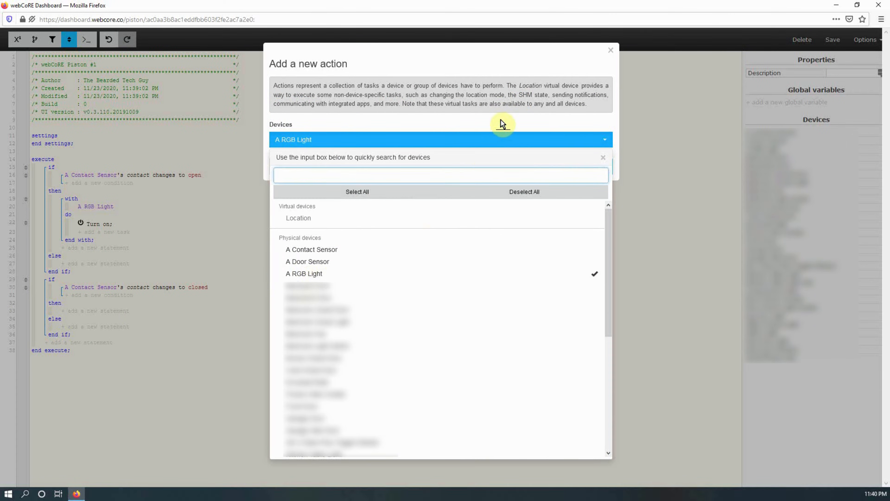
left_click(502, 121)
left_click(603, 171)
left_click(431, 131)
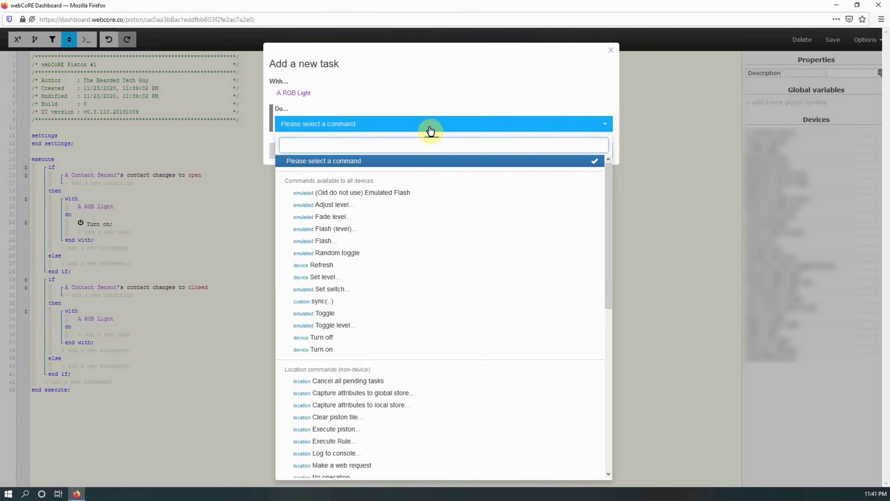
left_click(342, 336)
left_click(600, 186)
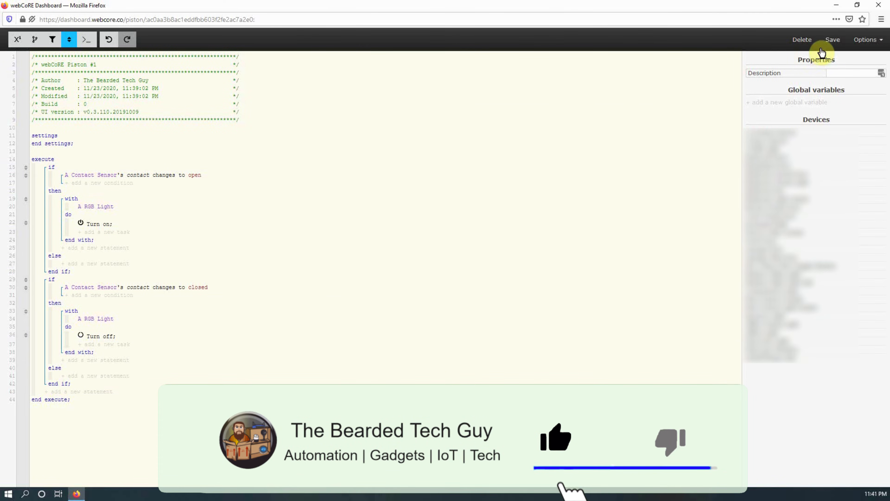
Save the piston and review its script on the piston's overview page
left_click(828, 45)
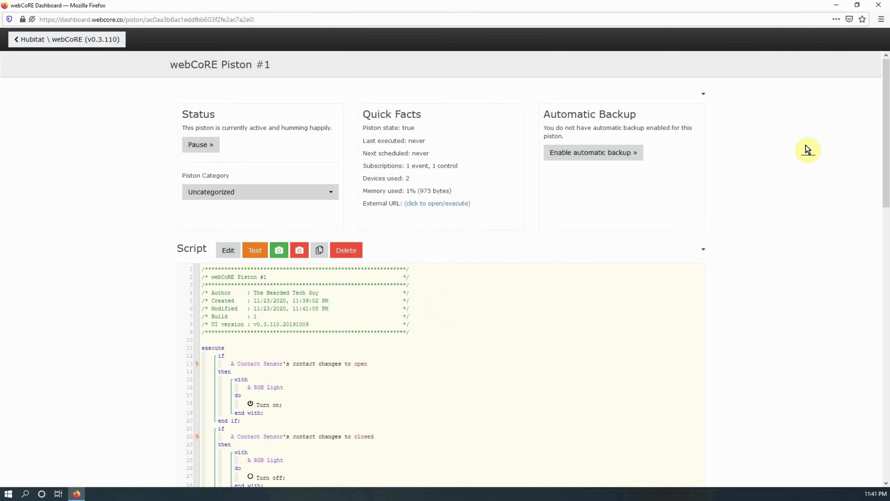
scroll(806, 146, "down", 3)
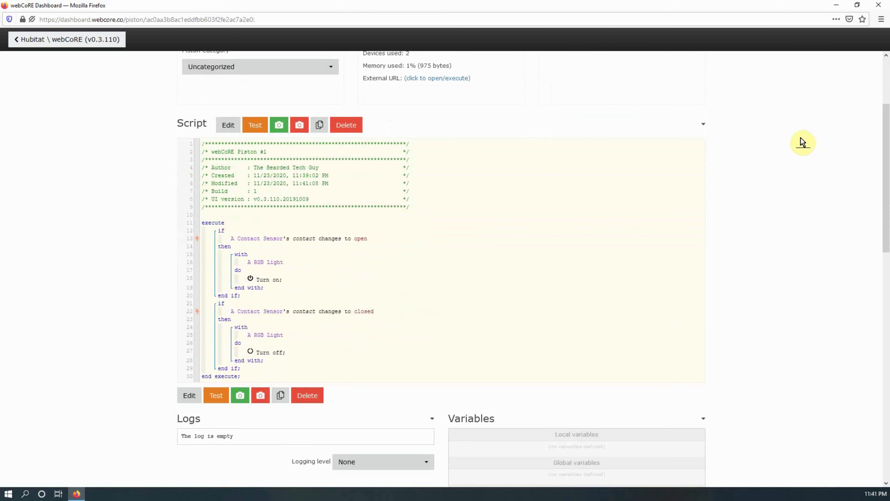